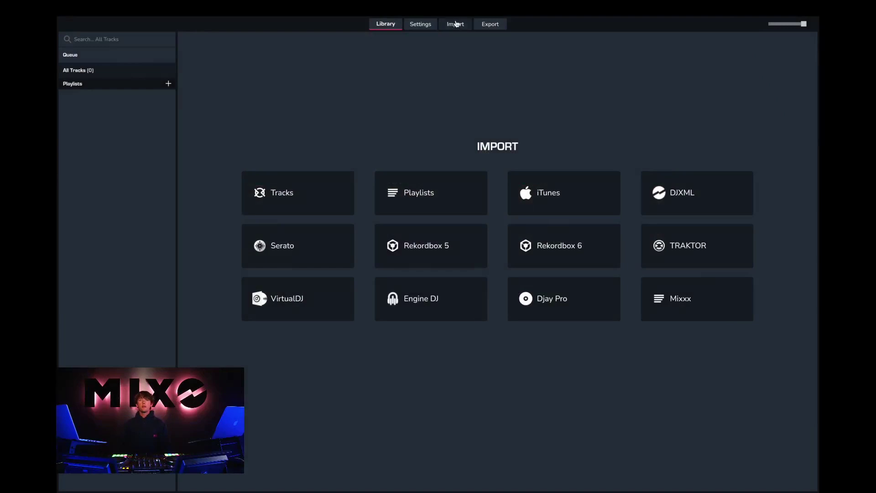
# Open iTunes import and load the UK Rap.xml library file
pyautogui.click(456, 26)
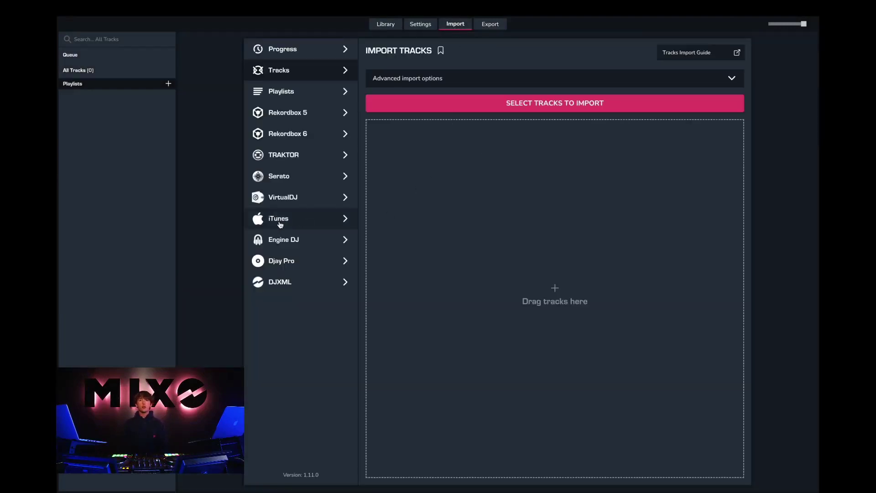
pyautogui.click(266, 218)
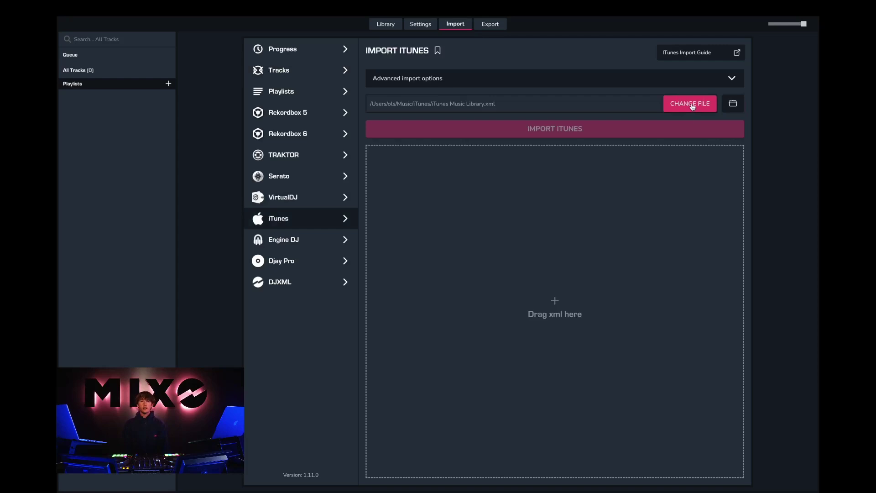
pyautogui.click(691, 107)
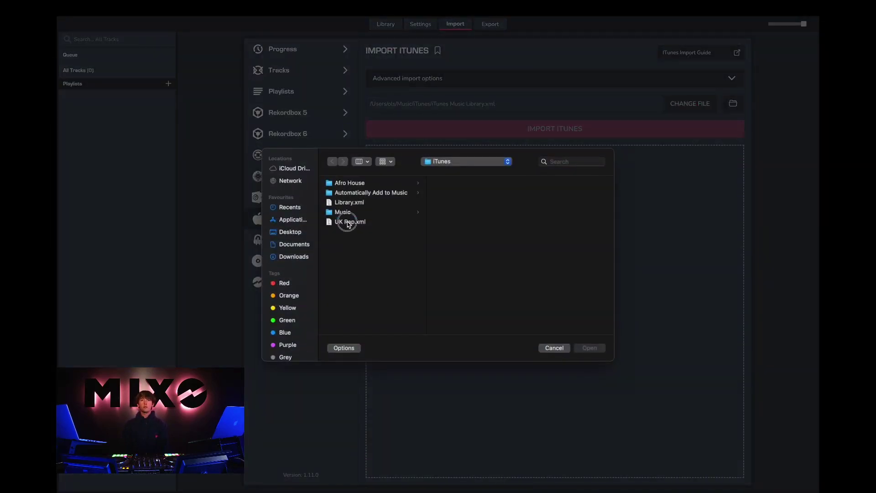
pyautogui.click(348, 222)
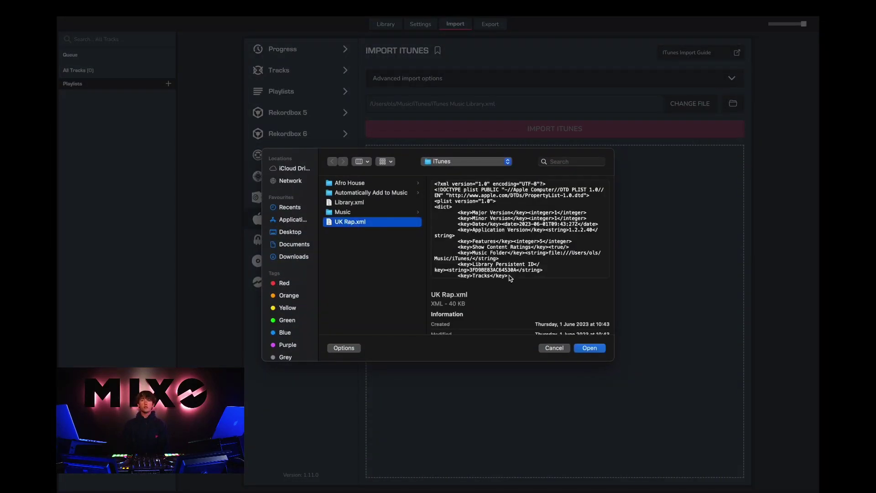
pyautogui.click(589, 348)
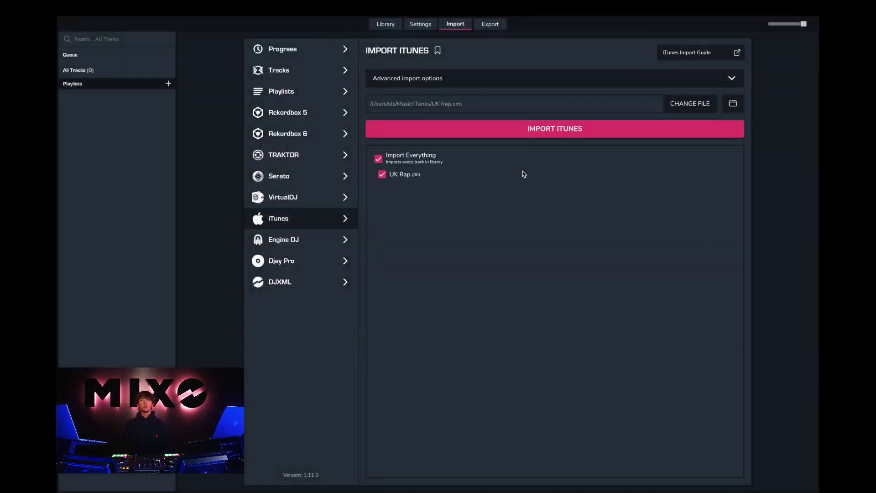
# Import the UK Rap playlist's 30 tracks and dismiss the completion message
pyautogui.click(525, 132)
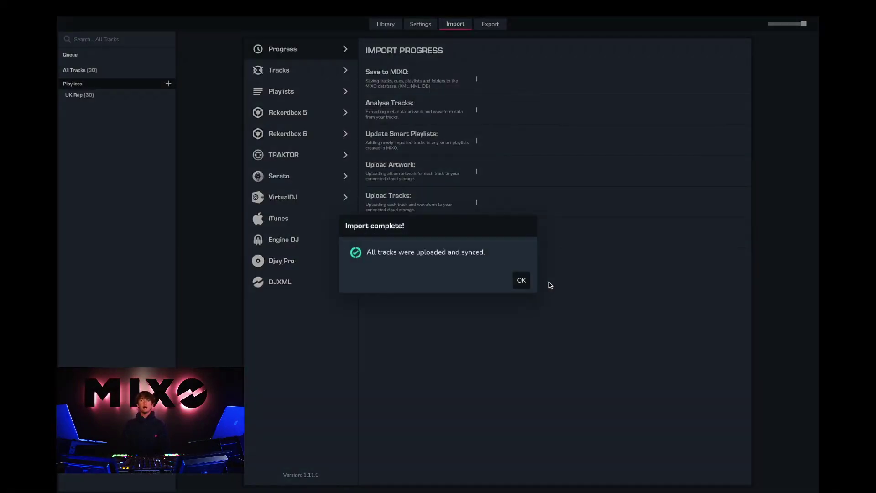
pyautogui.click(522, 281)
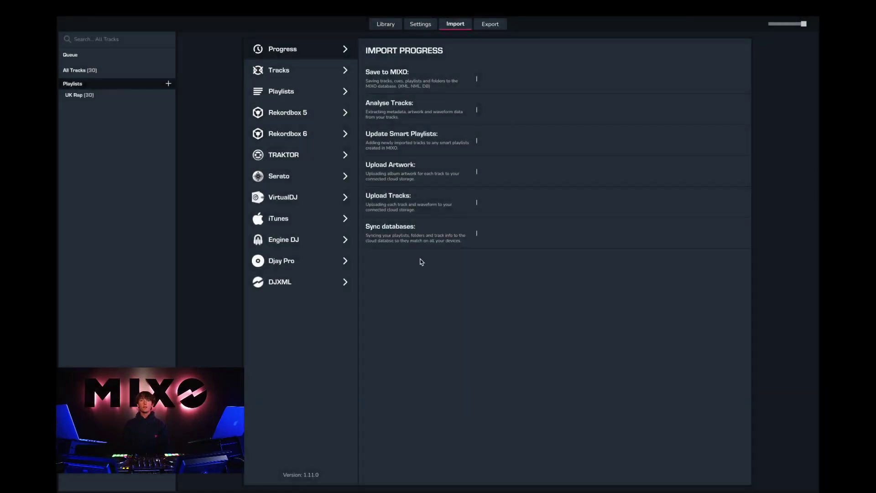
# Show the UK Rap playlist's 30 tracks and play one of them
pyautogui.click(100, 98)
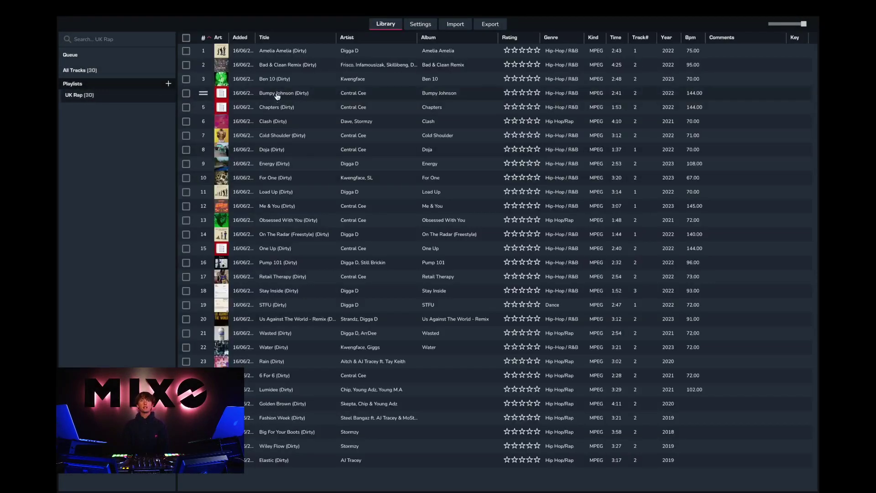
pyautogui.doubleClick(273, 79)
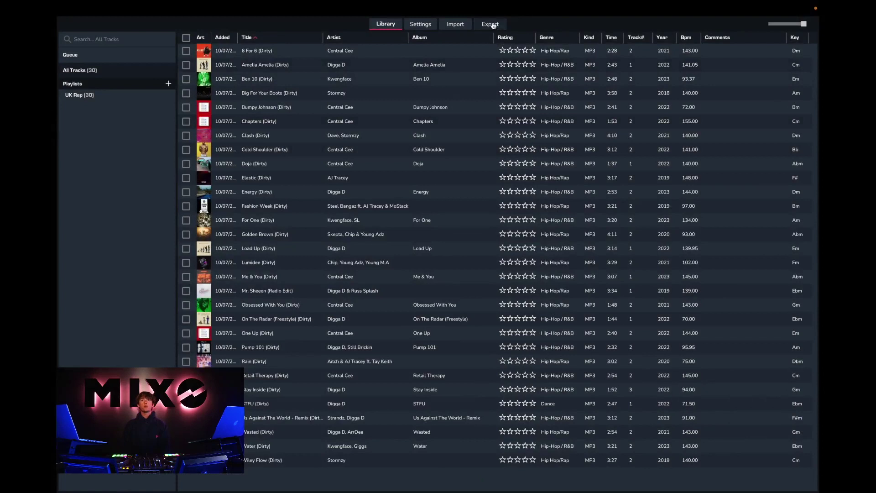
# Export everything to Rekordbox XML from the Export options
pyautogui.click(490, 23)
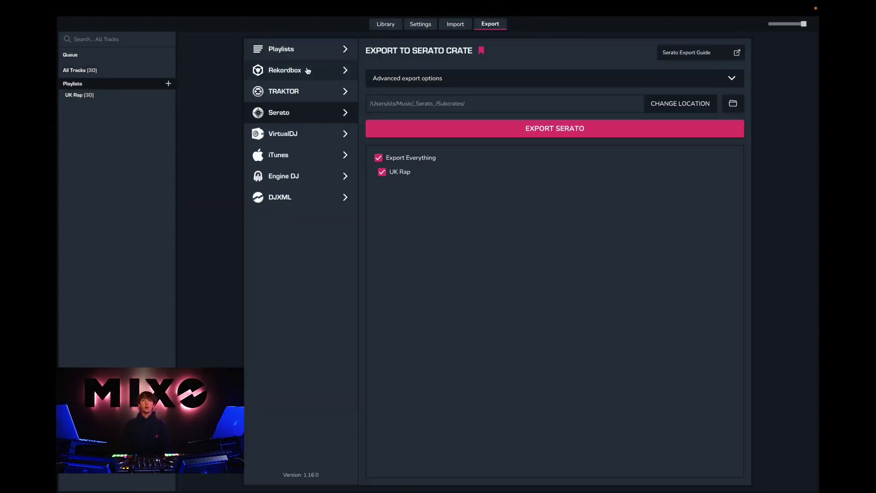
pyautogui.click(277, 70)
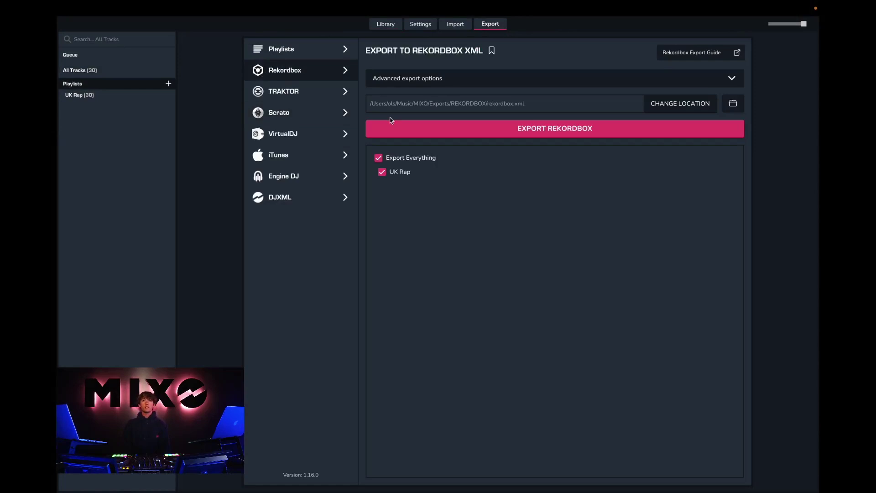
pyautogui.click(545, 130)
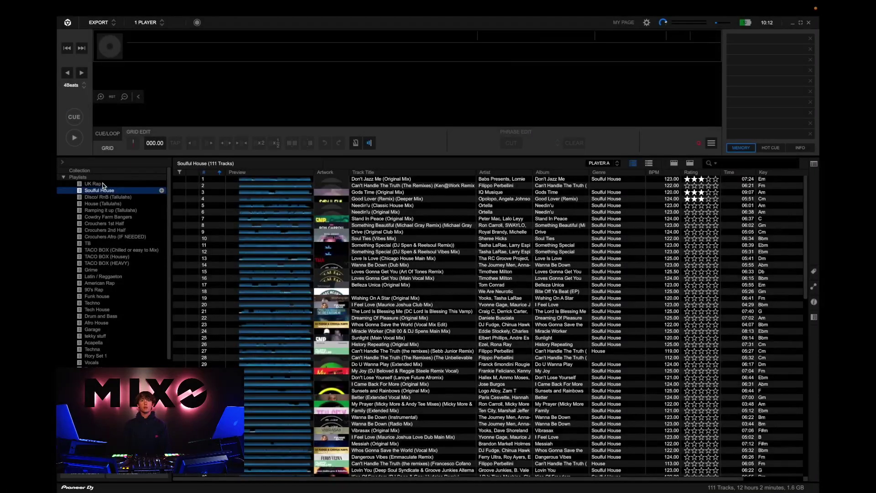
# Show rekordbox's UK Rap playlist and load Central Cee's Doja (Dirty) into the deck
pyautogui.click(103, 184)
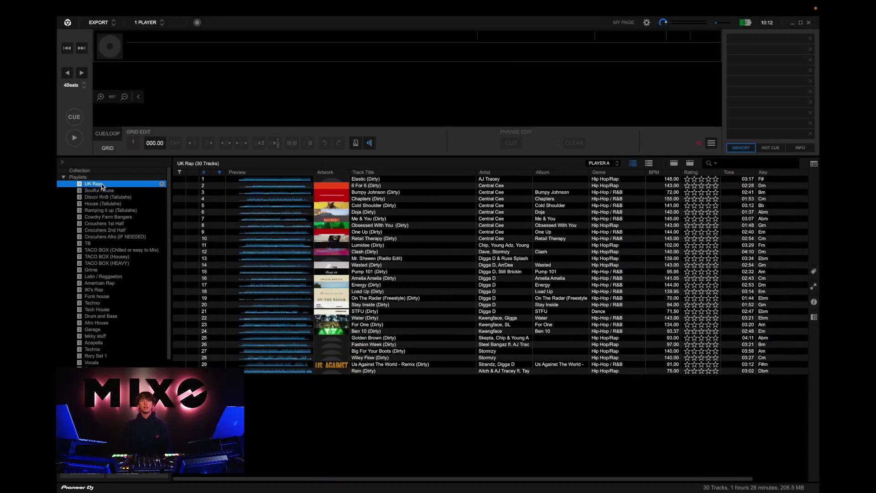
pyautogui.doubleClick(363, 212)
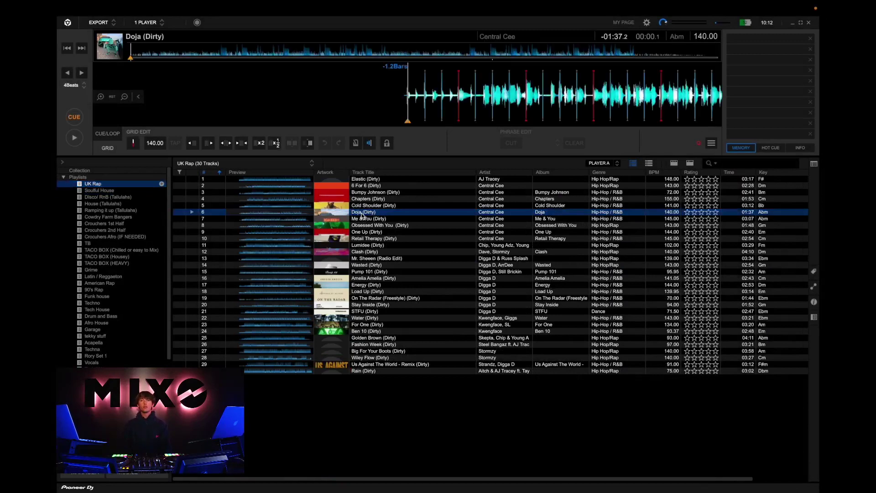